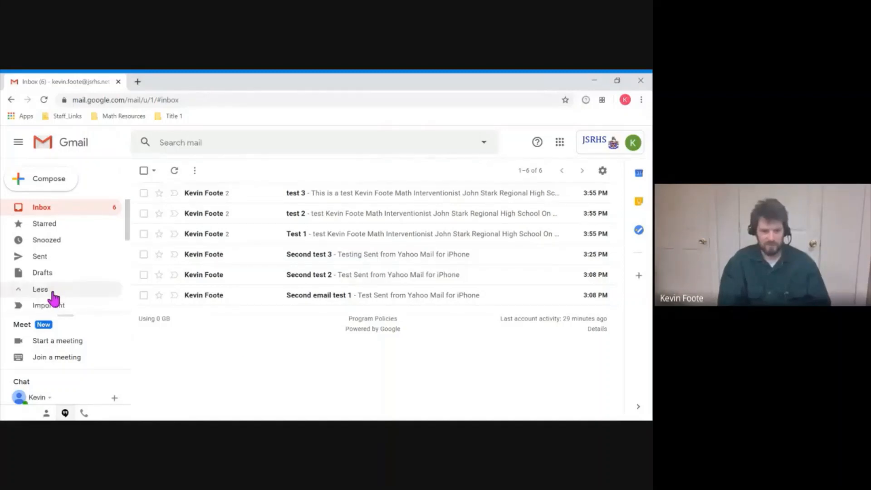
Create a new mail label named English.
{"action": "left_click", "coordinate": [53, 295]}
{"action": "left_click_drag", "start_coordinate": [127, 237], "coordinate": [126, 311]}
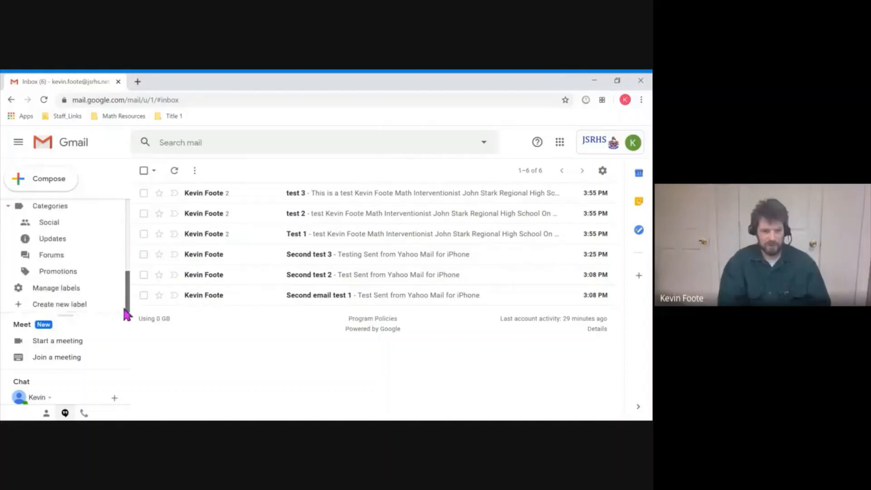
{"action": "left_click", "coordinate": [82, 309]}
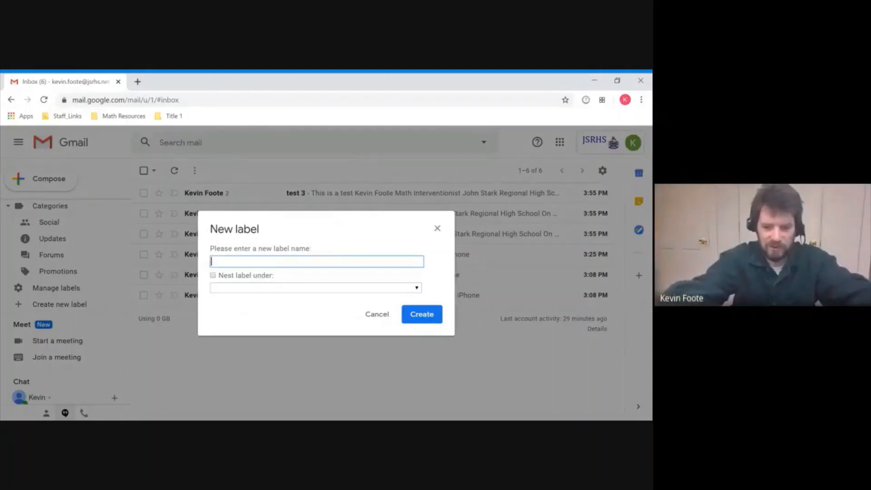
{"action": "type", "text": "Engli"}
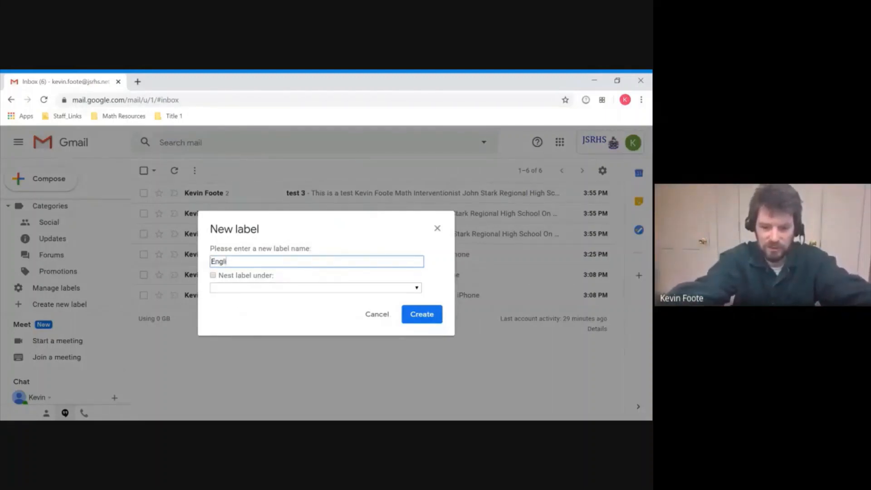
{"action": "type", "text": "sh"}
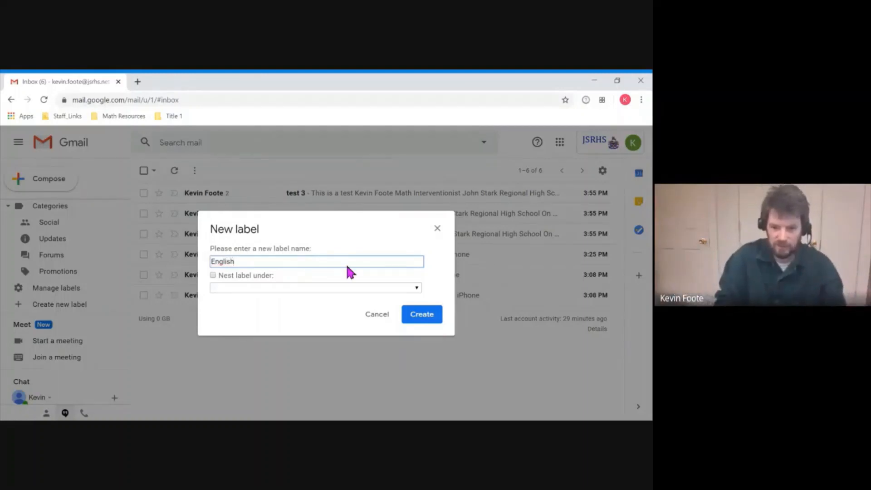
{"action": "left_click", "coordinate": [425, 315]}
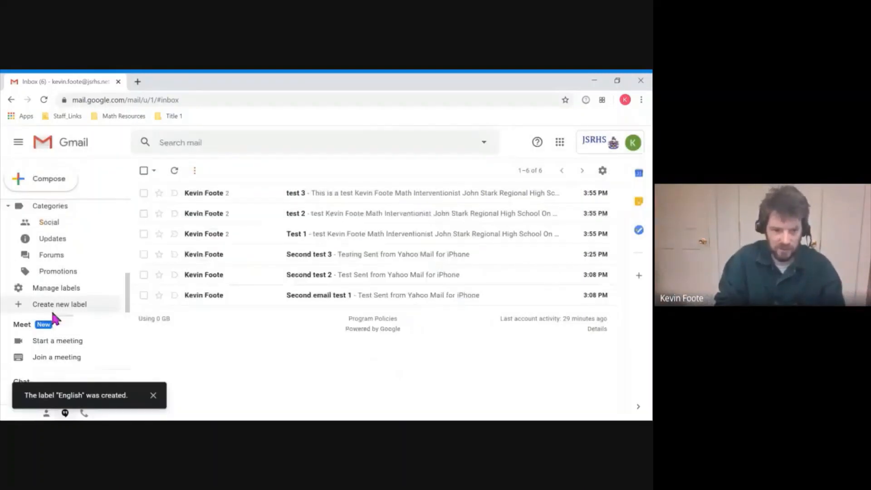
Create a second label named Math and return to the start of the label list.
{"action": "left_click", "coordinate": [78, 309]}
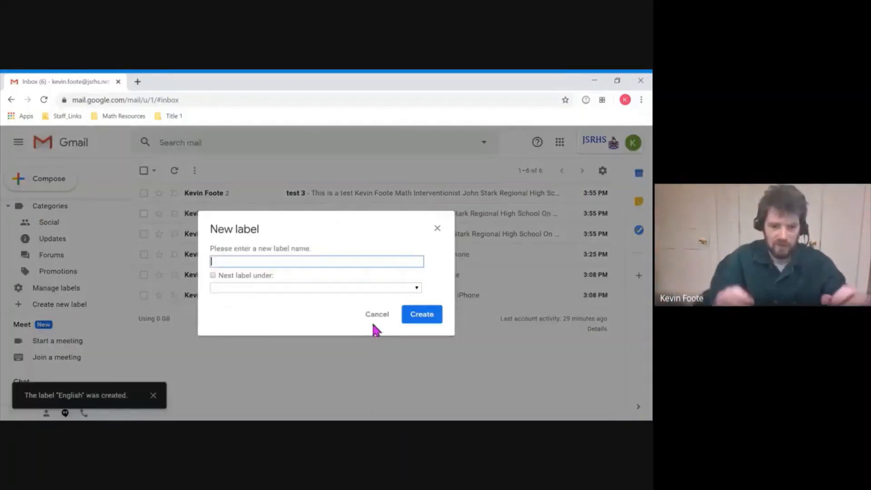
{"action": "type", "text": "Math"}
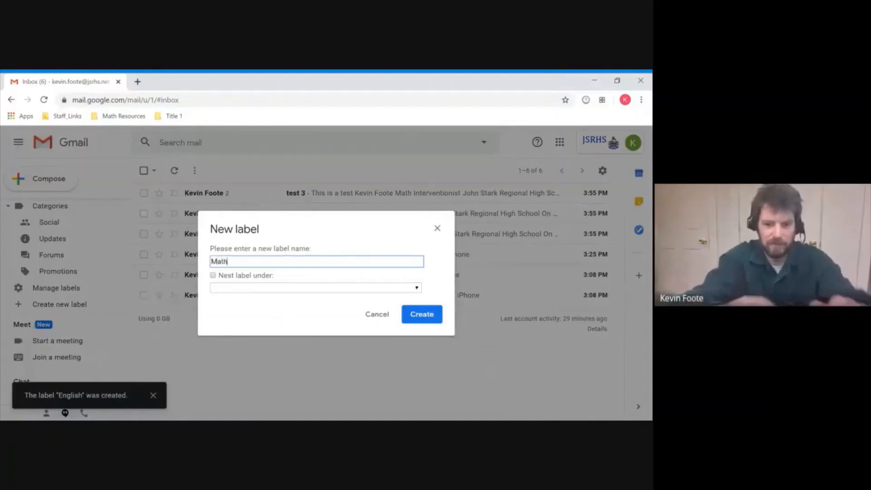
{"action": "left_click", "coordinate": [421, 317]}
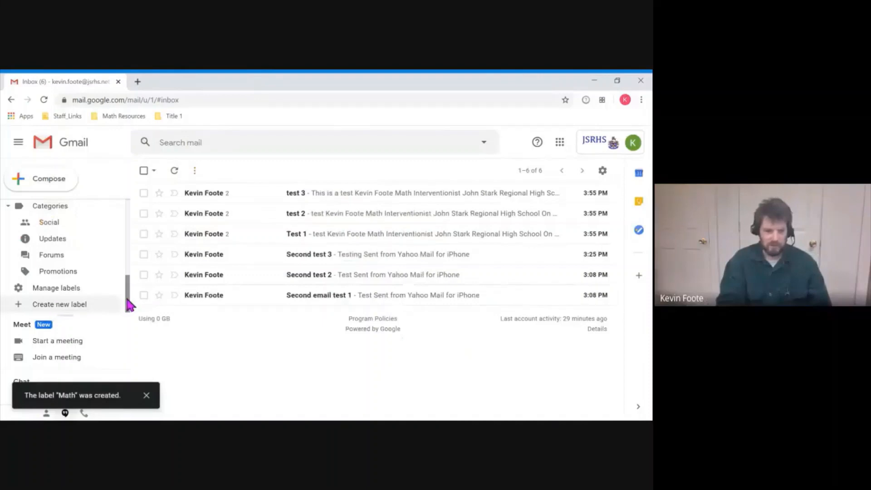
{"action": "scroll", "coordinate": [123, 279], "scroll_direction": "up", "scroll_amount": 3}
{"action": "left_click_drag", "start_coordinate": [122, 271], "coordinate": [121, 224]}
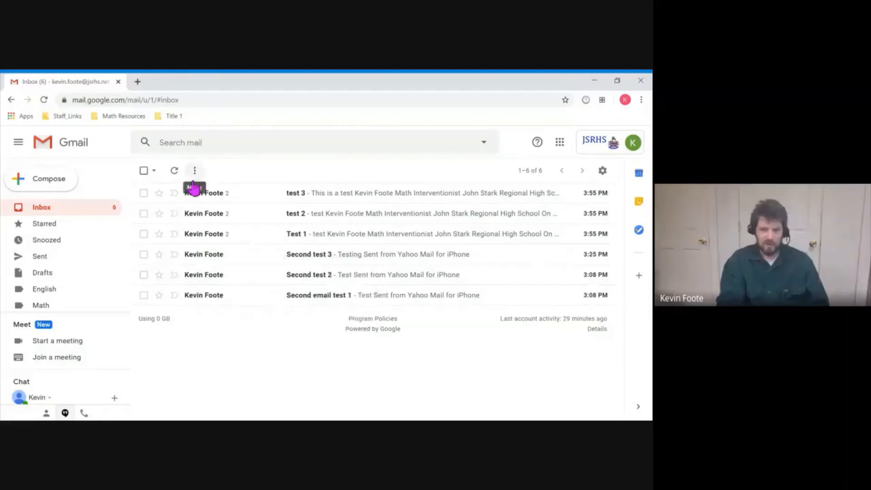
Open the Test 1 message and start a filter for messages from its sender, continuing to the filter actions.
{"action": "left_click", "coordinate": [220, 240]}
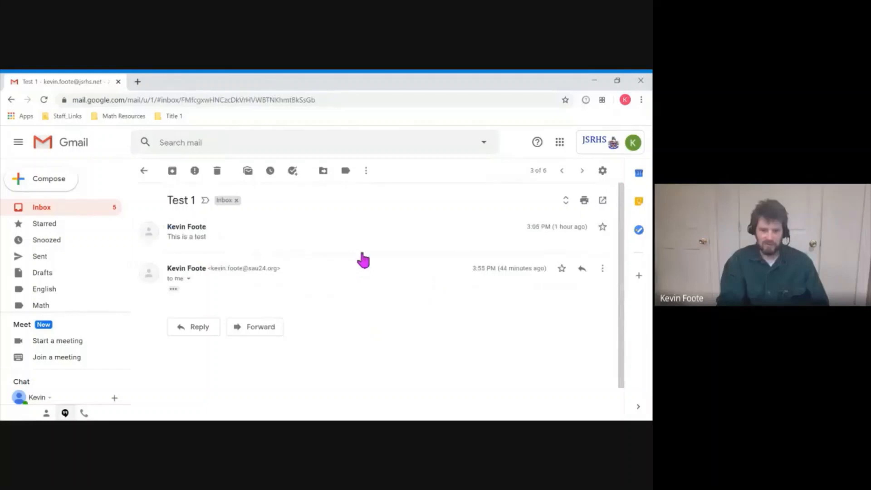
{"action": "left_click", "coordinate": [368, 171]}
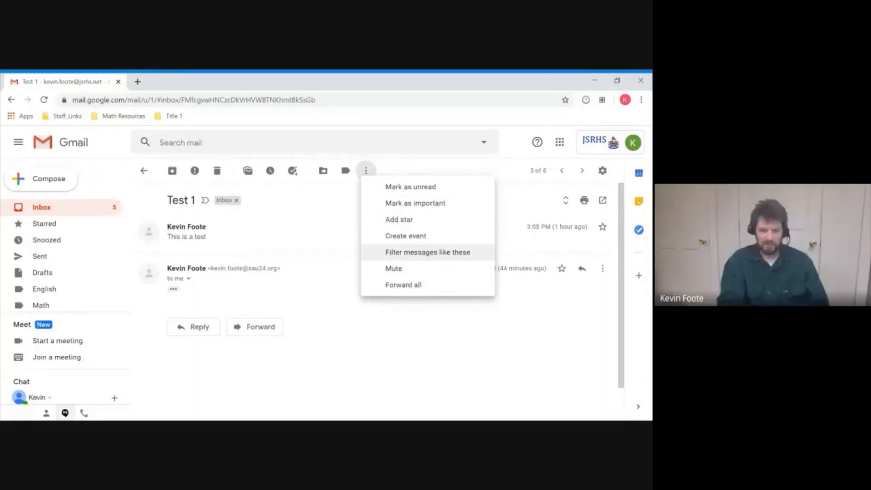
{"action": "left_click", "coordinate": [424, 252]}
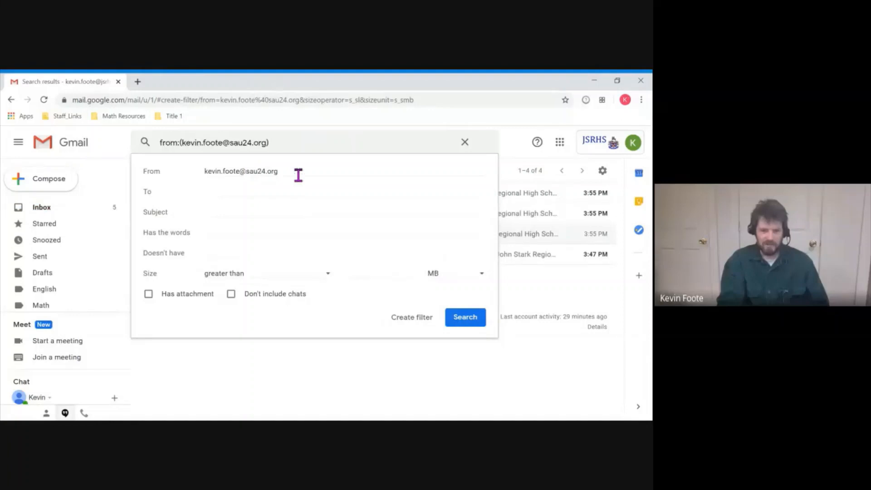
{"action": "left_click_drag", "start_coordinate": [298, 175], "coordinate": [193, 179]}
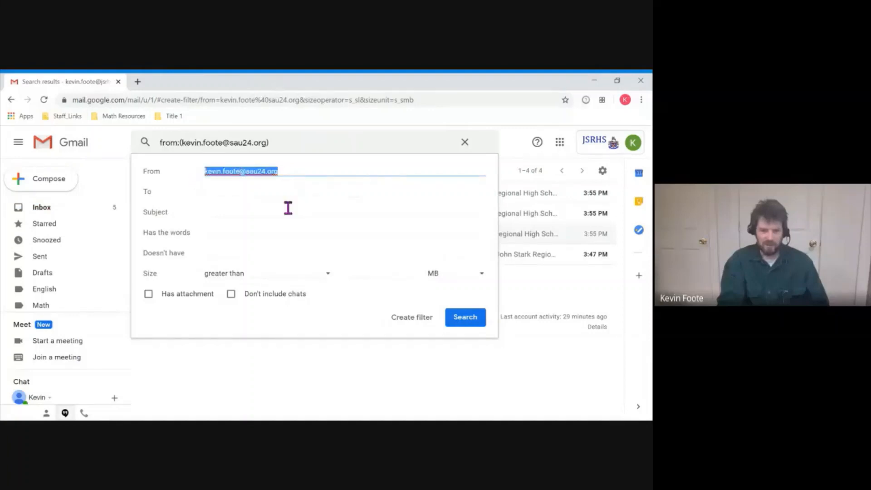
{"action": "left_click", "coordinate": [398, 323]}
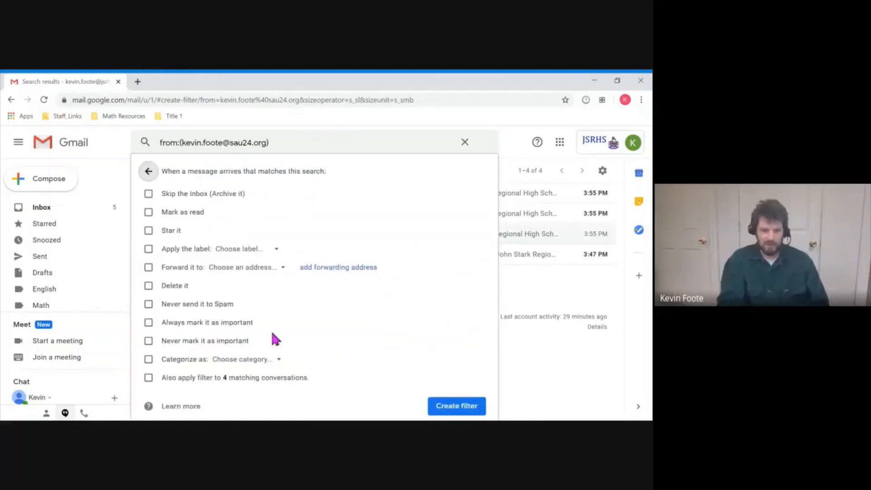
Create the filter to skip the inbox, apply the Math label, and also apply to the existing matching conversations.
{"action": "left_click", "coordinate": [280, 247]}
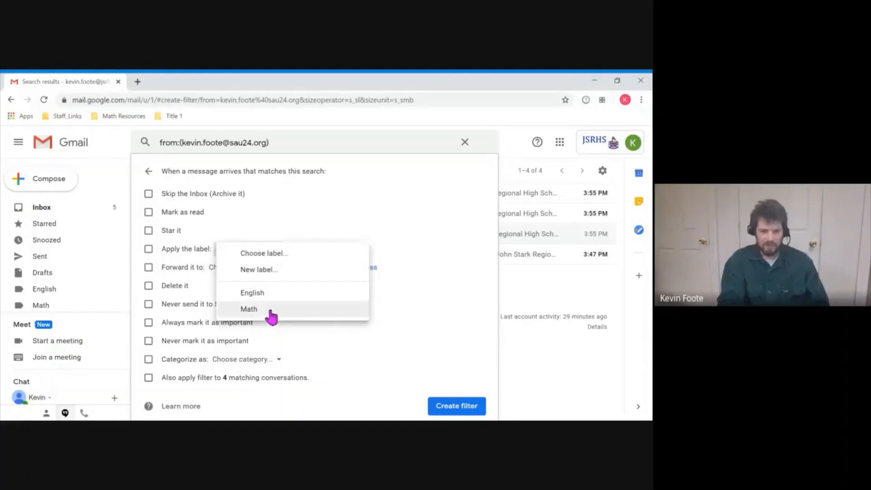
{"action": "left_click", "coordinate": [249, 309]}
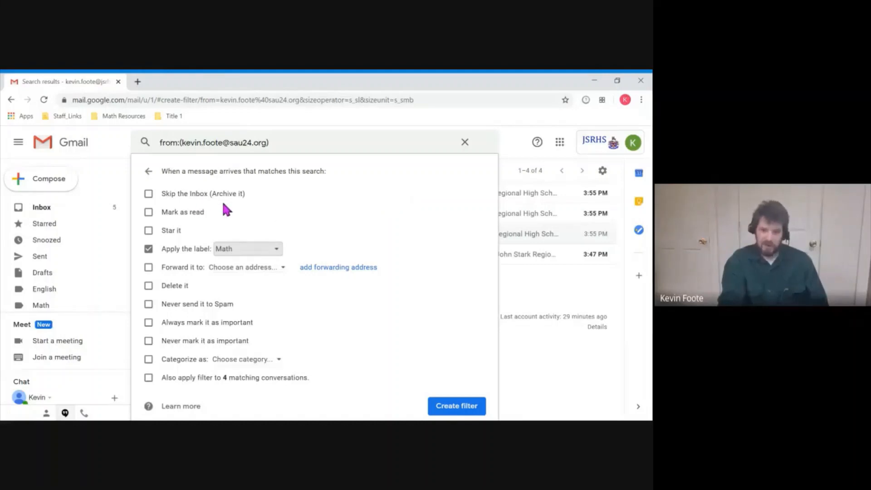
{"action": "left_click", "coordinate": [149, 193]}
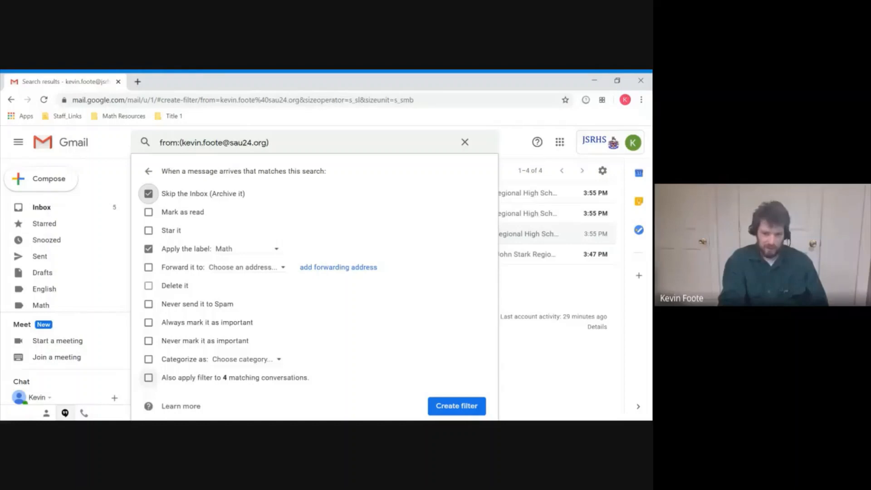
{"action": "left_click", "coordinate": [149, 378]}
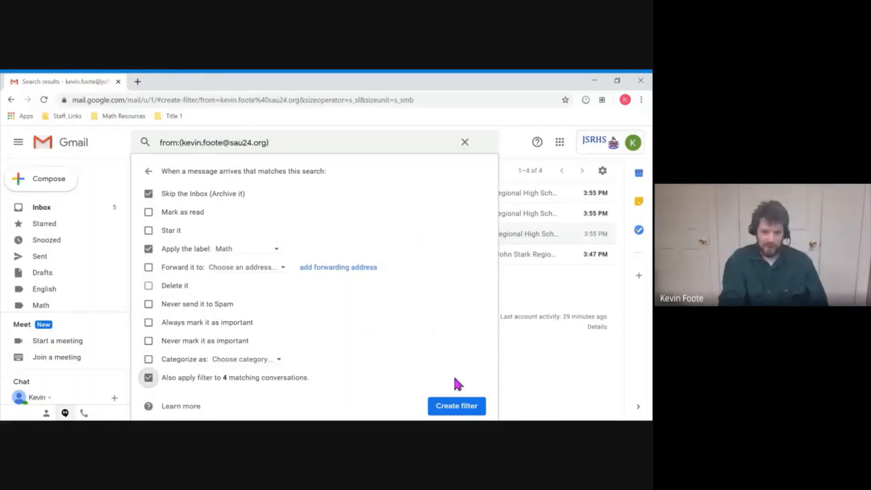
{"action": "left_click", "coordinate": [469, 411]}
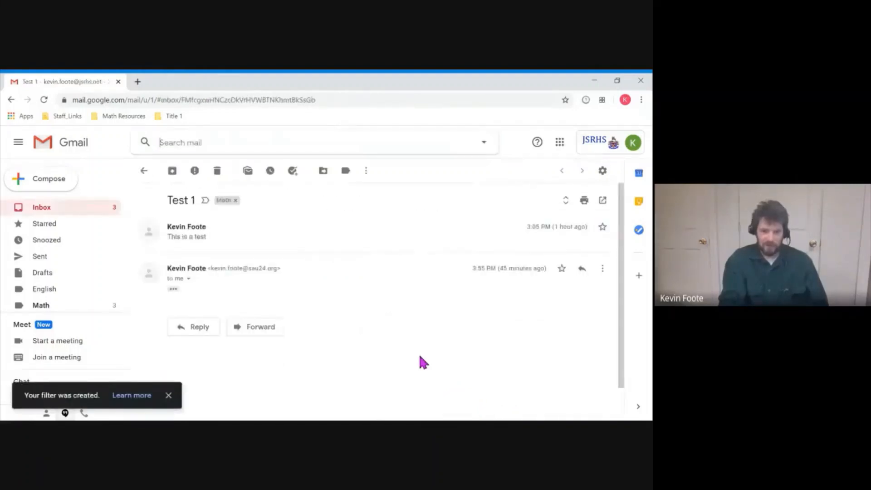
Check the inbox, read through the messages under the Math label starting from test 3, and return to the Math list.
{"action": "left_click", "coordinate": [62, 210]}
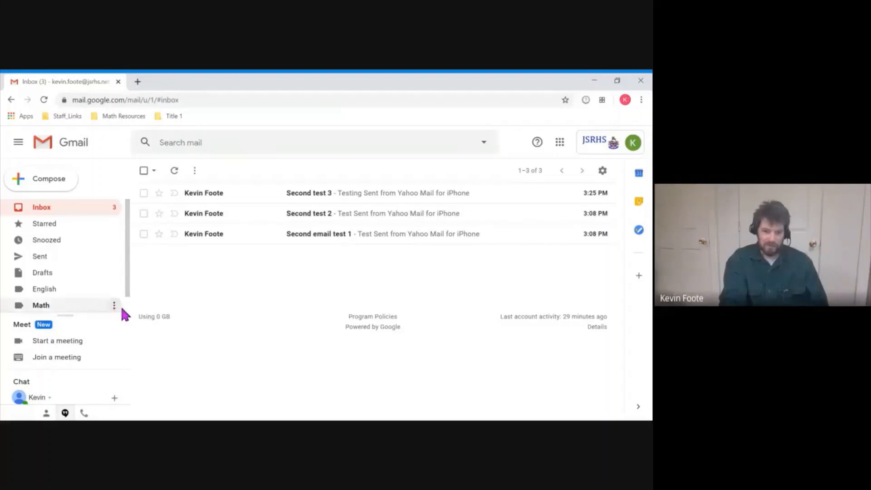
{"action": "left_click", "coordinate": [50, 309]}
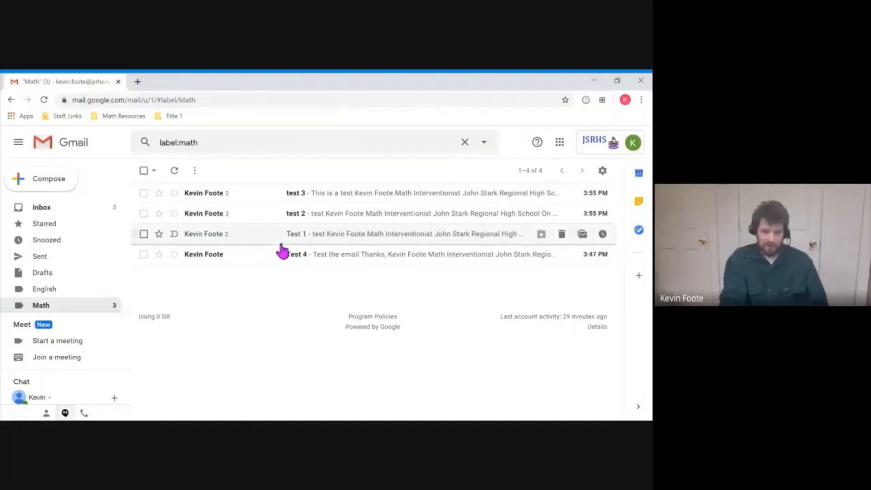
{"action": "left_click", "coordinate": [303, 196]}
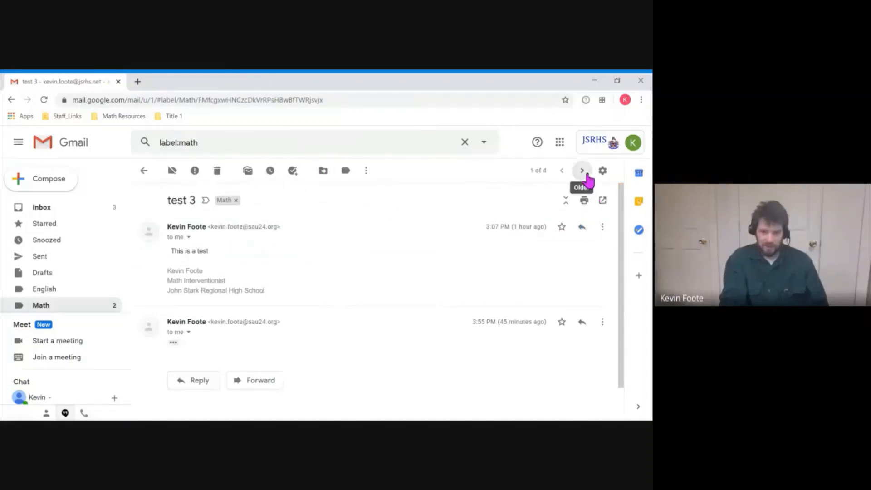
{"action": "left_click", "coordinate": [583, 171]}
{"action": "left_click", "coordinate": [584, 172]}
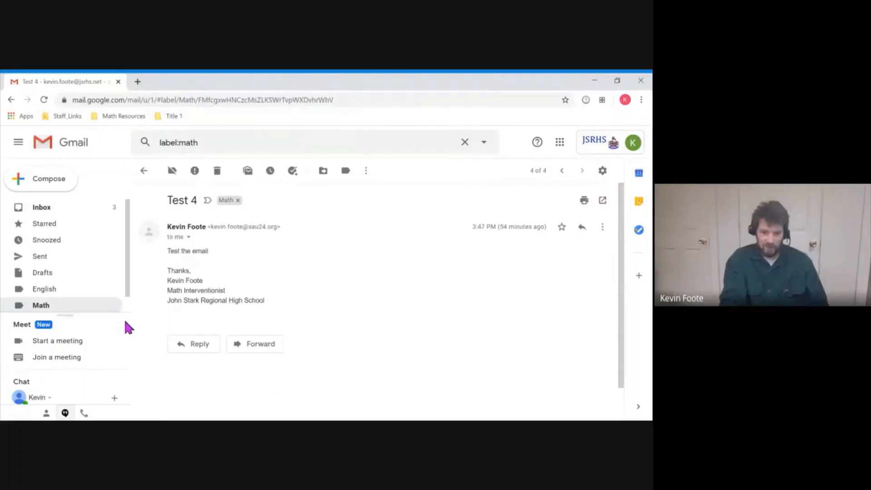
{"action": "left_click", "coordinate": [60, 311]}
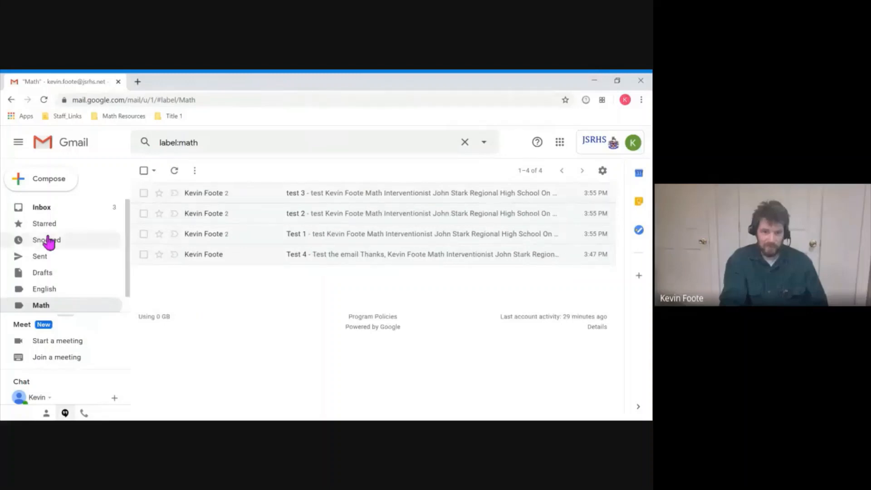
Open the Second test 3 message from the inbox and start a filter for its sender, continuing to the filter actions.
{"action": "left_click", "coordinate": [42, 208]}
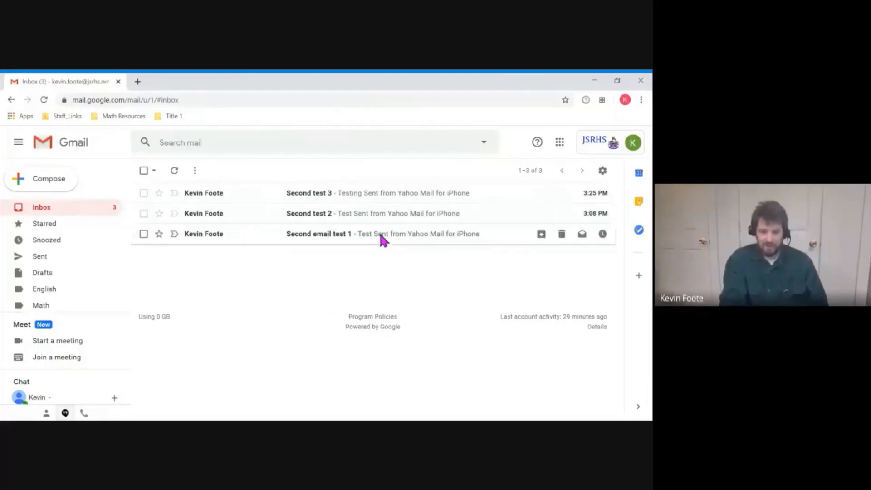
{"action": "left_click", "coordinate": [321, 196]}
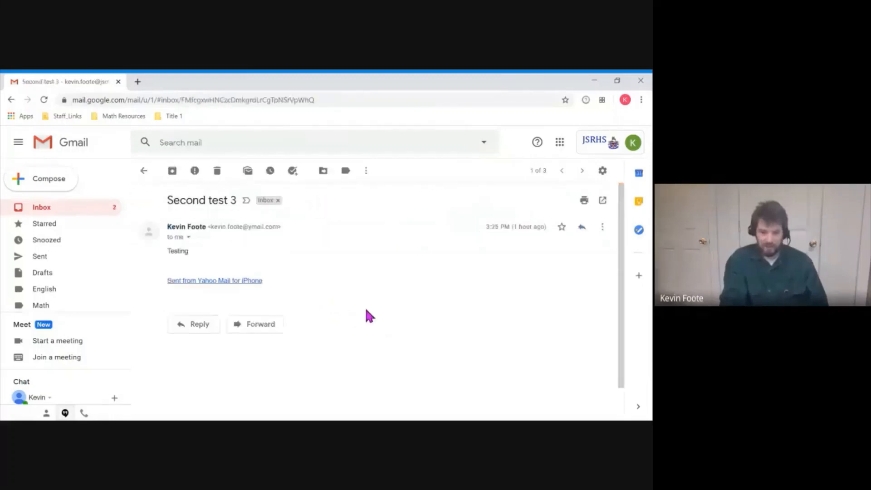
{"action": "left_click", "coordinate": [366, 170]}
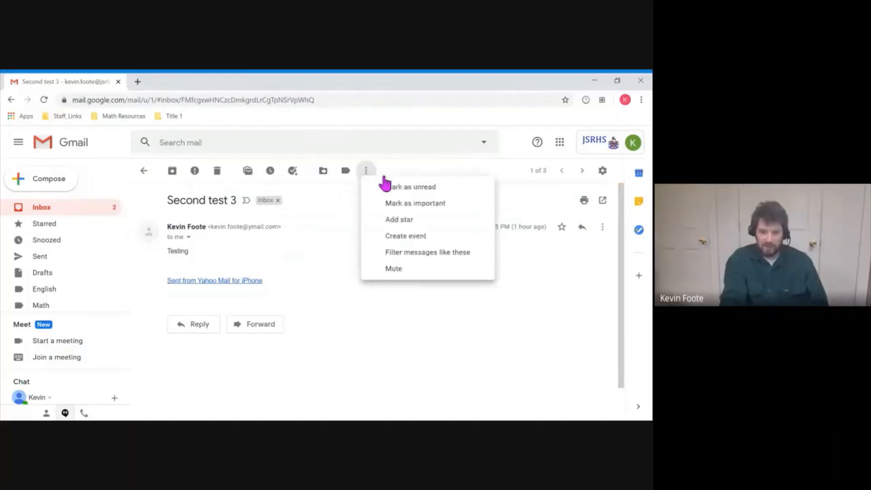
{"action": "left_click", "coordinate": [448, 258]}
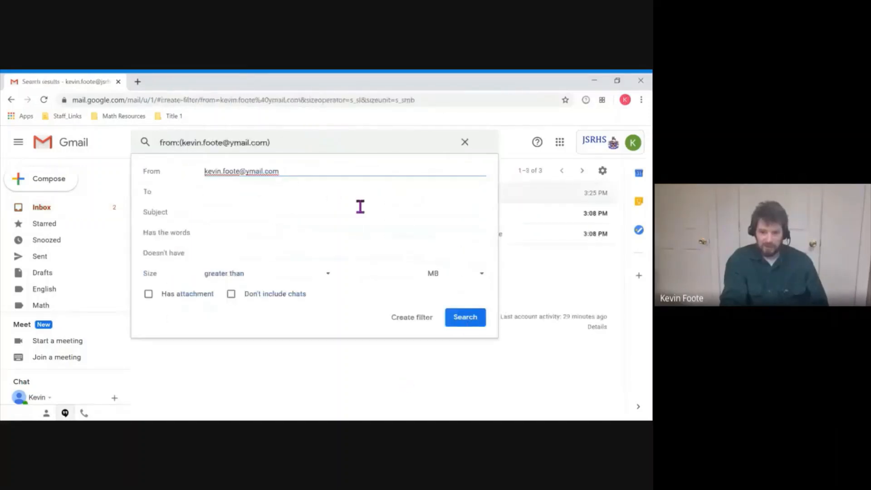
{"action": "left_click", "coordinate": [415, 317]}
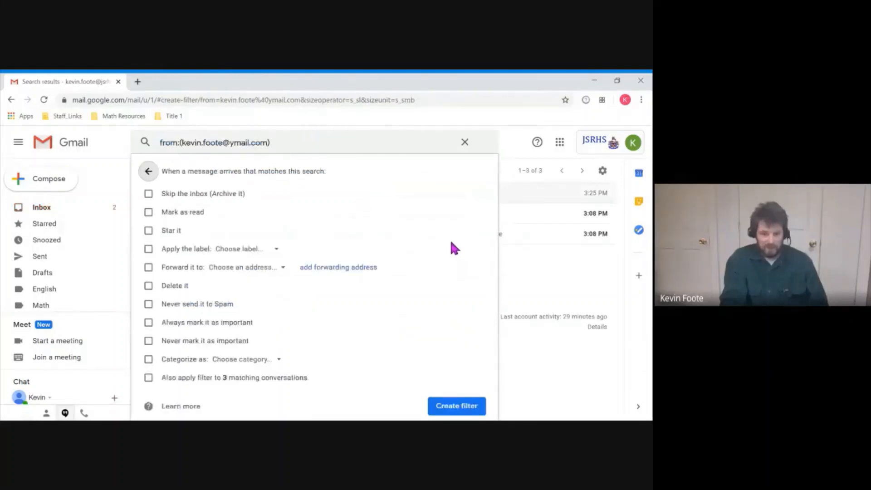
Create the filter to skip the inbox, apply the English label, and also apply to the existing matching conversations.
{"action": "left_click", "coordinate": [150, 195]}
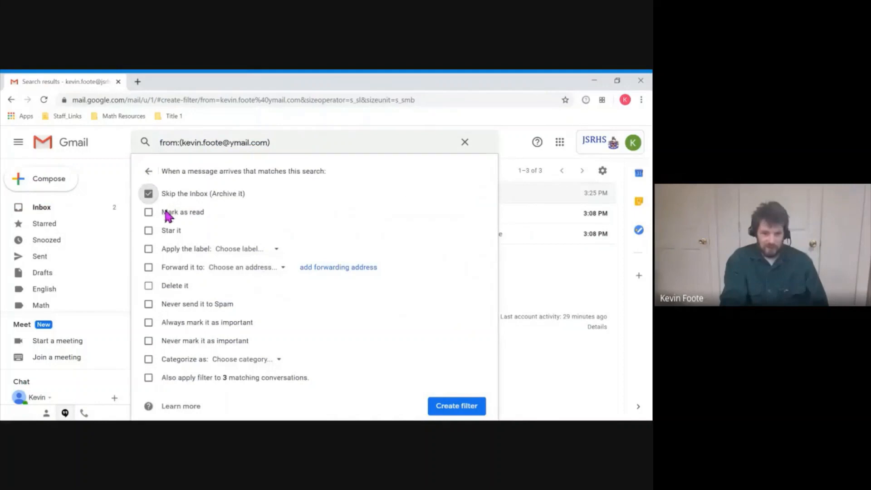
{"action": "left_click", "coordinate": [267, 253]}
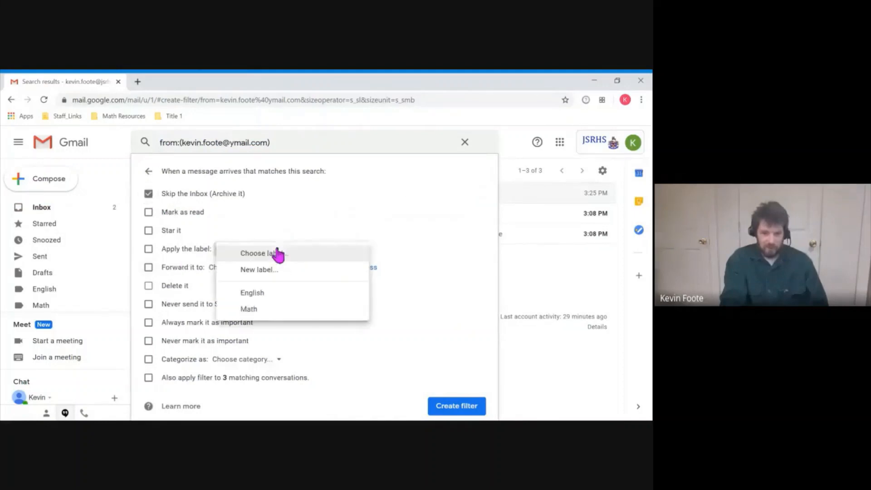
{"action": "left_click", "coordinate": [289, 297]}
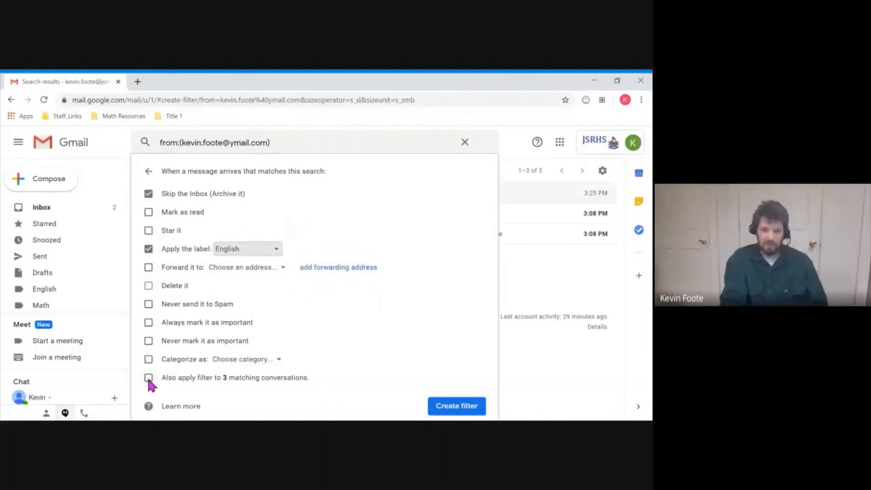
{"action": "left_click", "coordinate": [149, 379]}
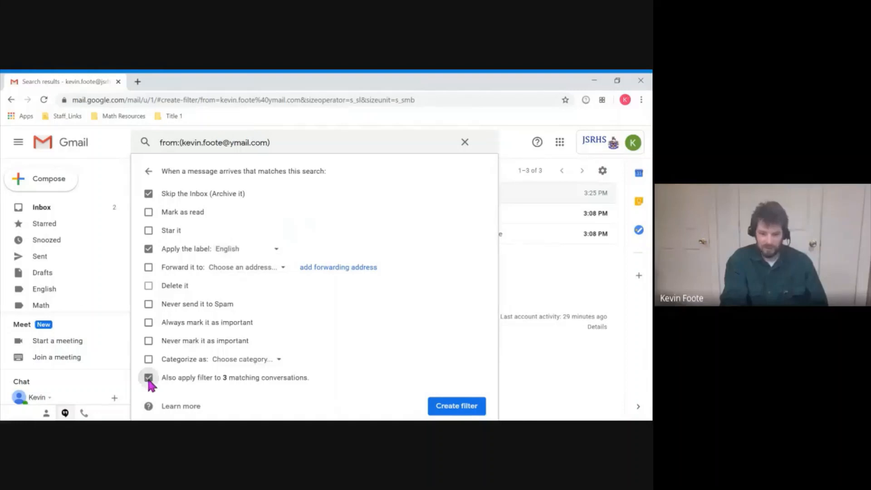
{"action": "left_click", "coordinate": [476, 408]}
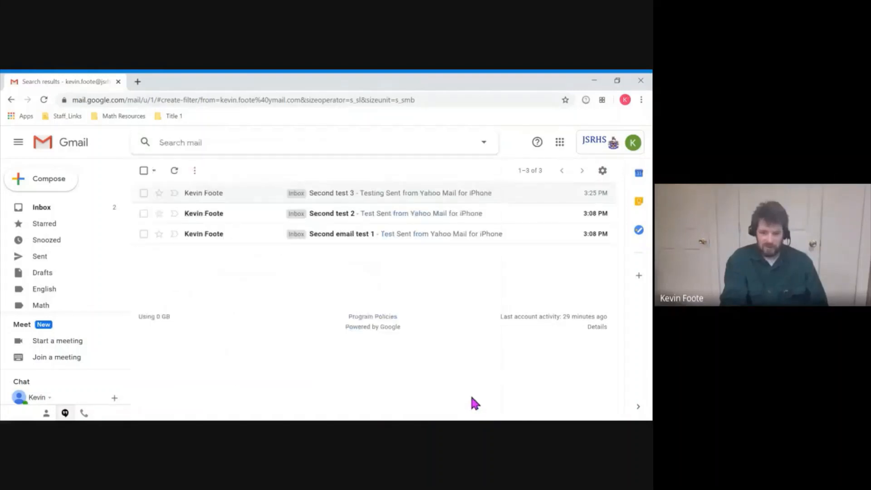
Check the inbox and read the Second test 2 and Second email test 1 messages under the English label.
{"action": "left_click", "coordinate": [41, 208]}
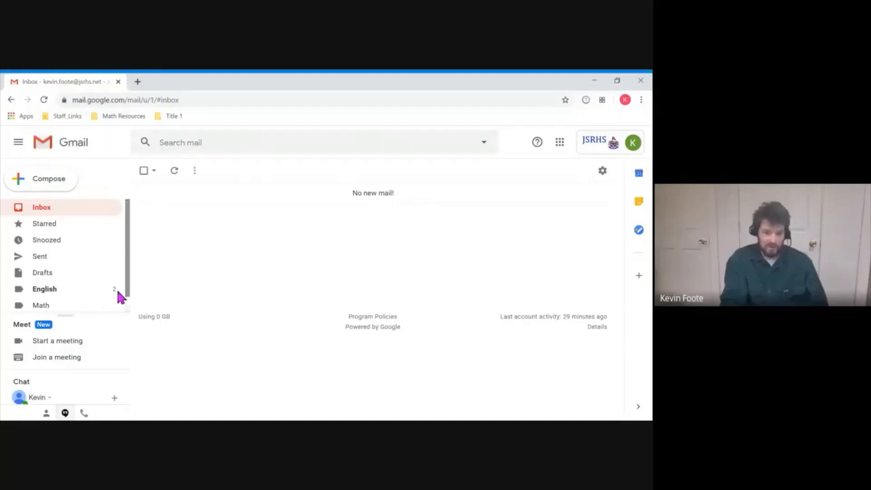
{"action": "left_click", "coordinate": [45, 290]}
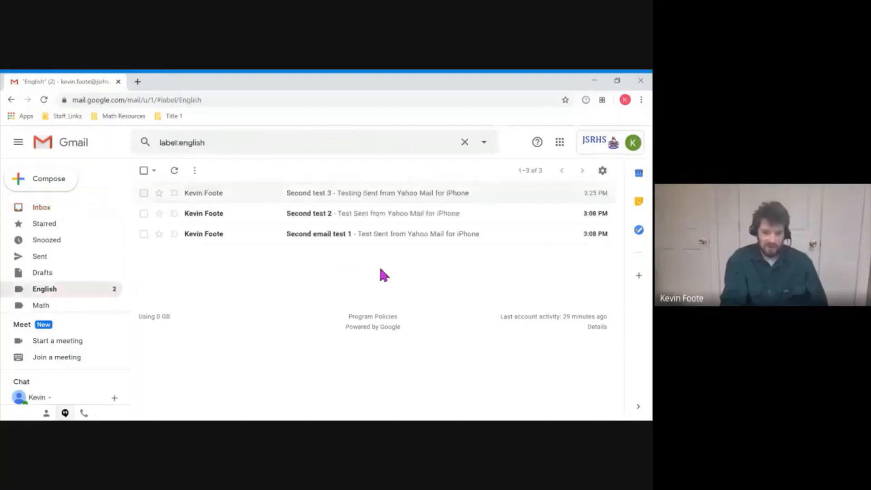
{"action": "left_click", "coordinate": [214, 213]}
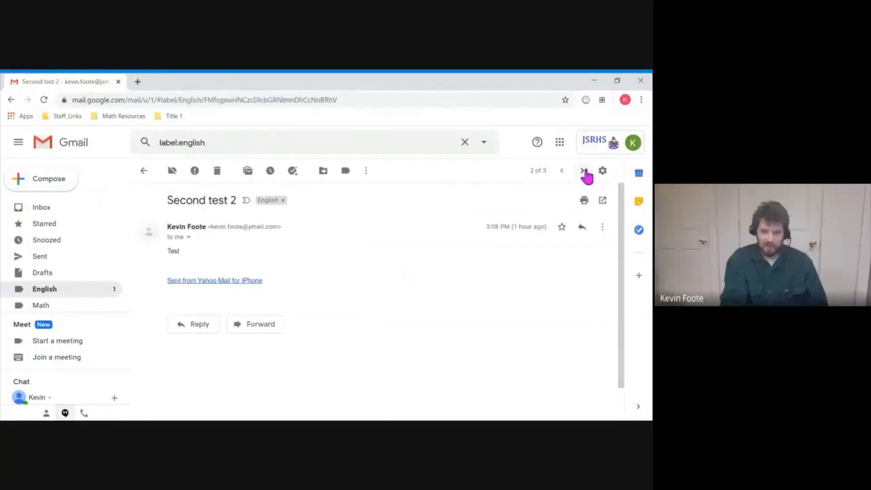
{"action": "left_click", "coordinate": [585, 171]}
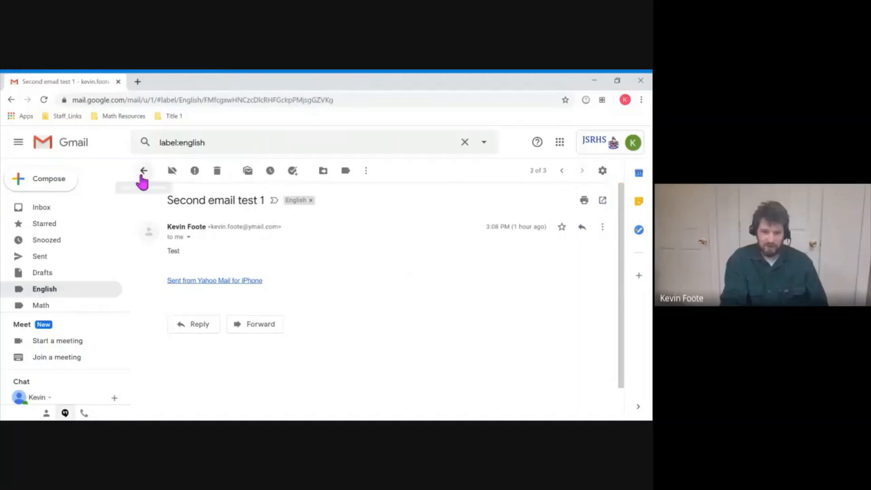
Return to the inbox and check the Math label for newly arrived mail.
{"action": "left_click", "coordinate": [39, 209]}
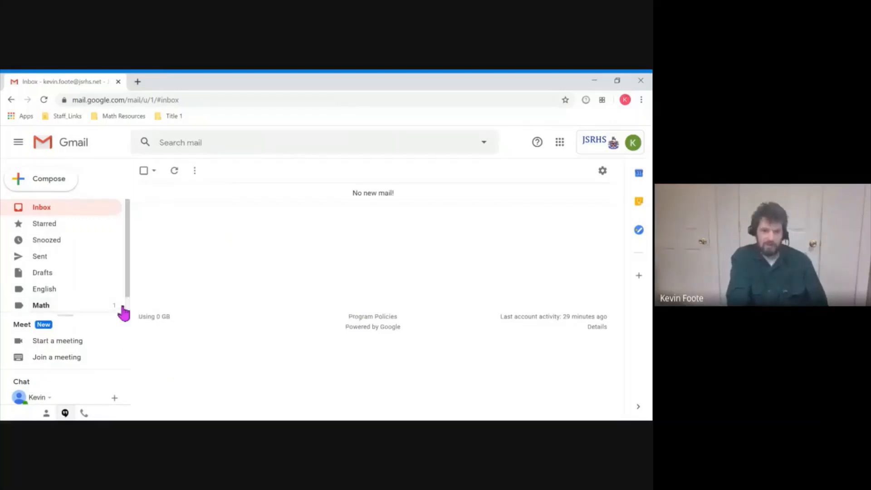
{"action": "left_click", "coordinate": [41, 305]}
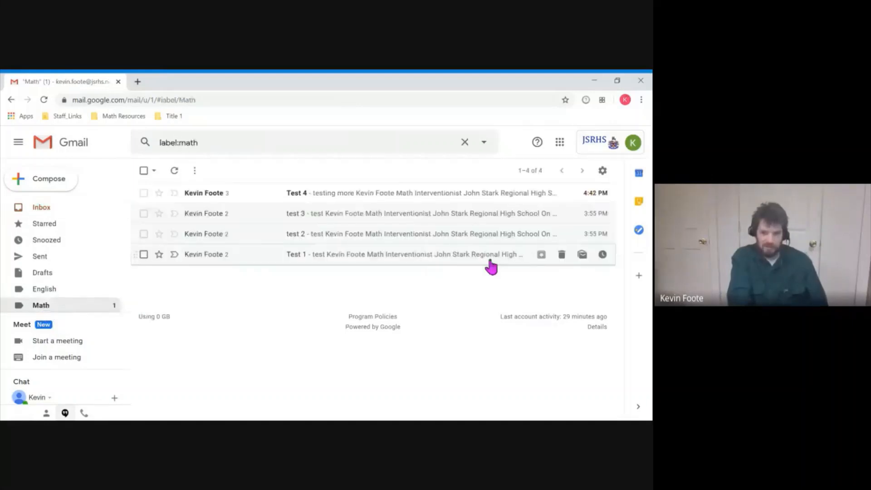